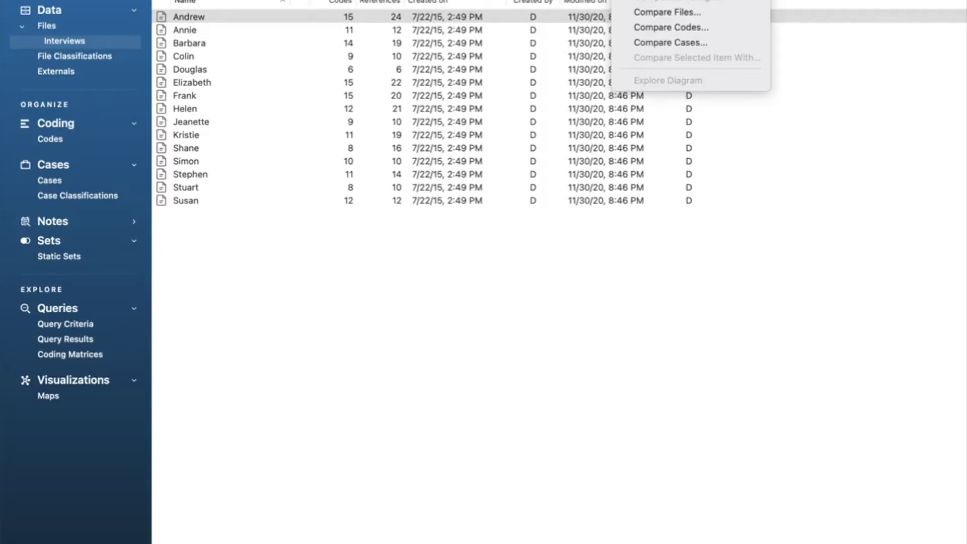
# Select the Andrew and Barbara interviews and start a comparison of cases.
pyautogui.click(232, 18)
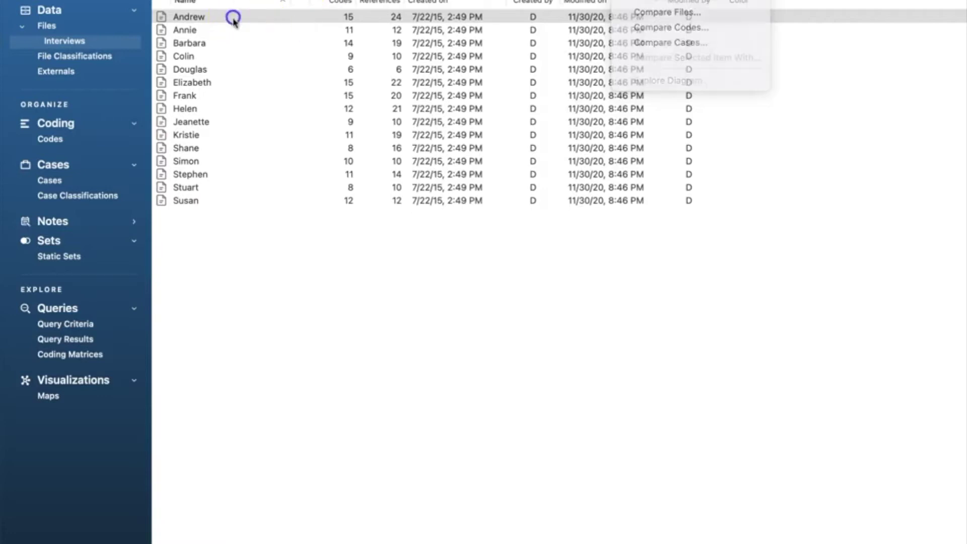
pyautogui.click(201, 43)
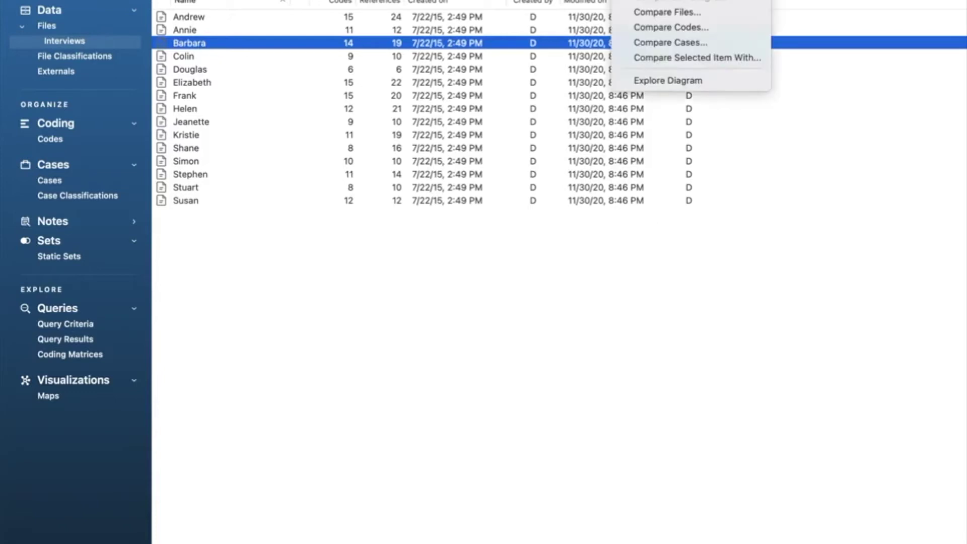
pyautogui.click(659, 44)
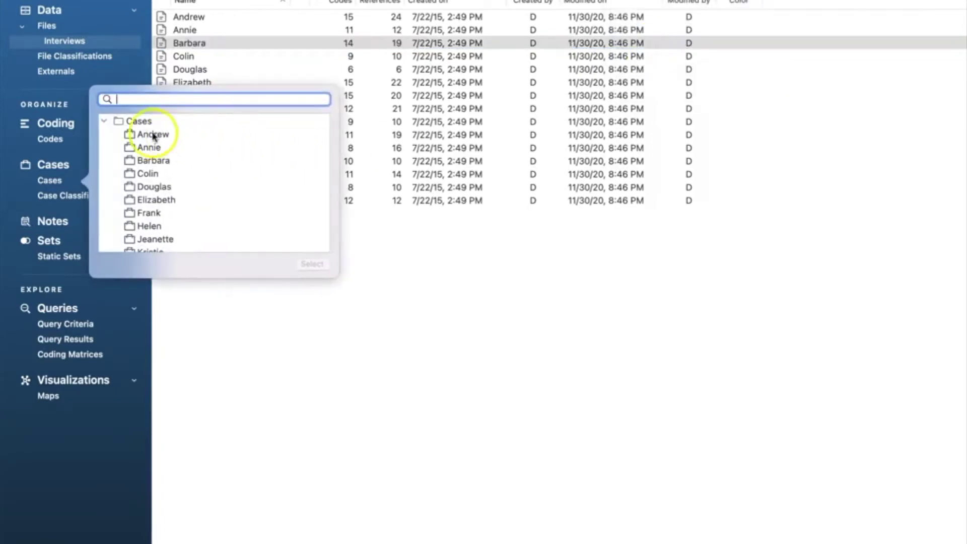
# Pick cases Andrew and Barbara in the Cases picker to draw their comparison diagram.
pyautogui.click(153, 134)
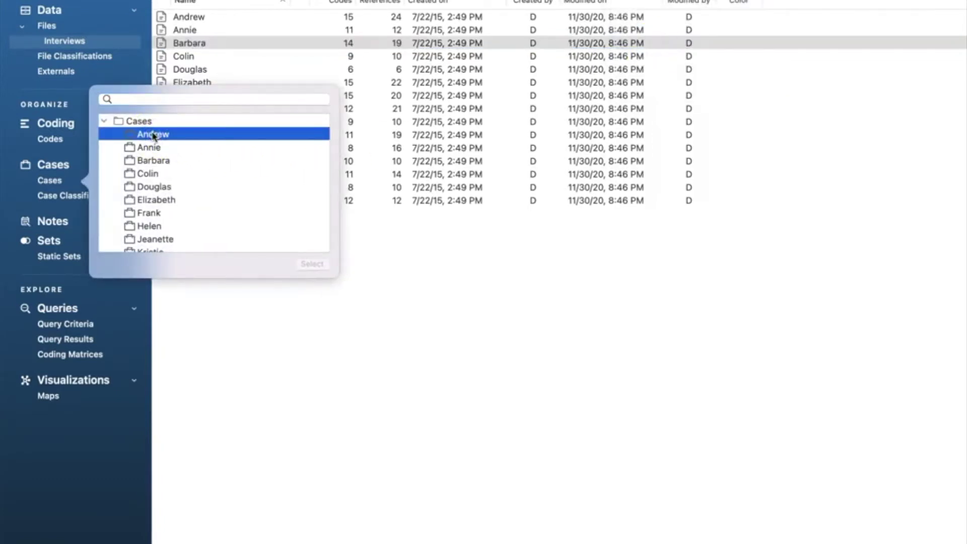
pyautogui.keyDown('super'); pyautogui.click(153, 162); pyautogui.keyUp('super')
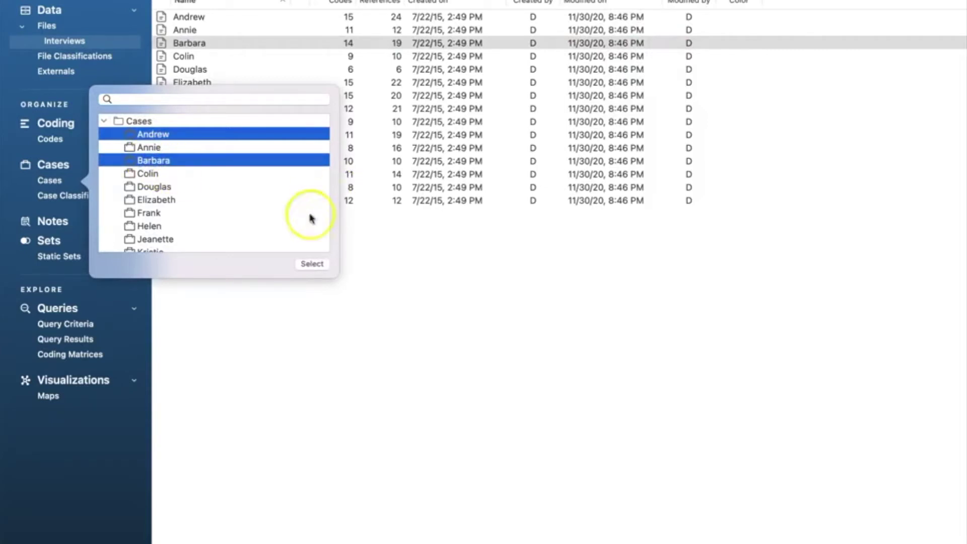
pyautogui.click(310, 263)
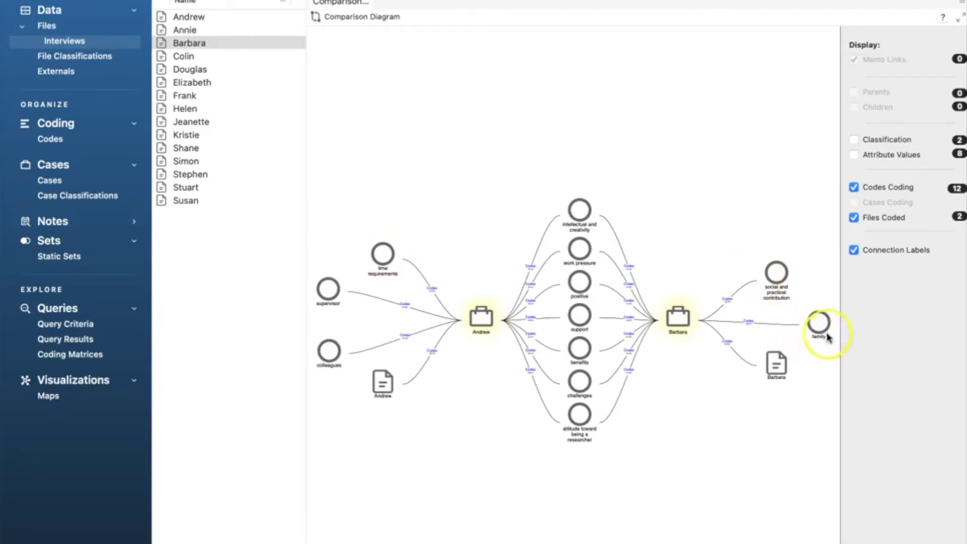
# Turn on Attribute Values so gender, age and stage appear on the case diagram.
pyautogui.click(853, 155)
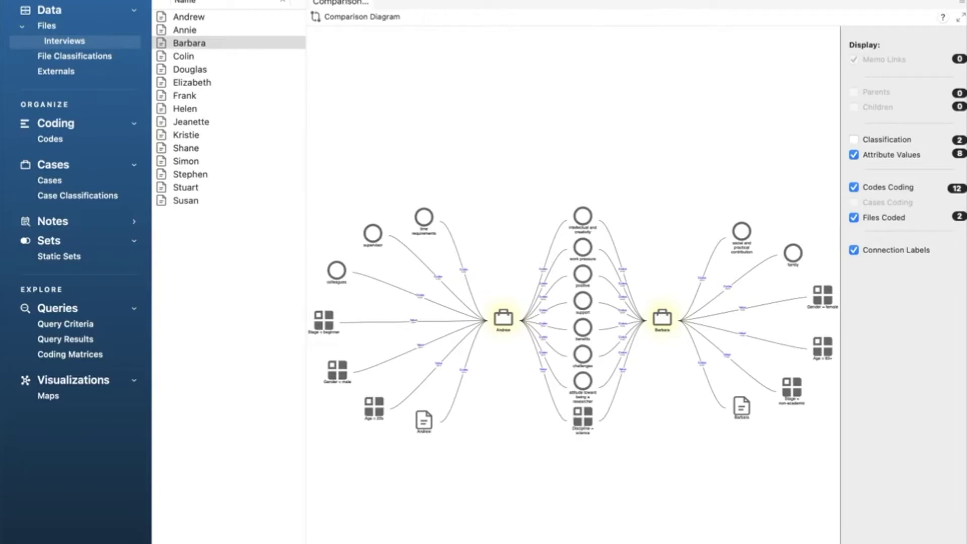
# With the Andrew interview selected, bring up the diagram types to reach Explore Diagram.
pyautogui.click(690, 2)
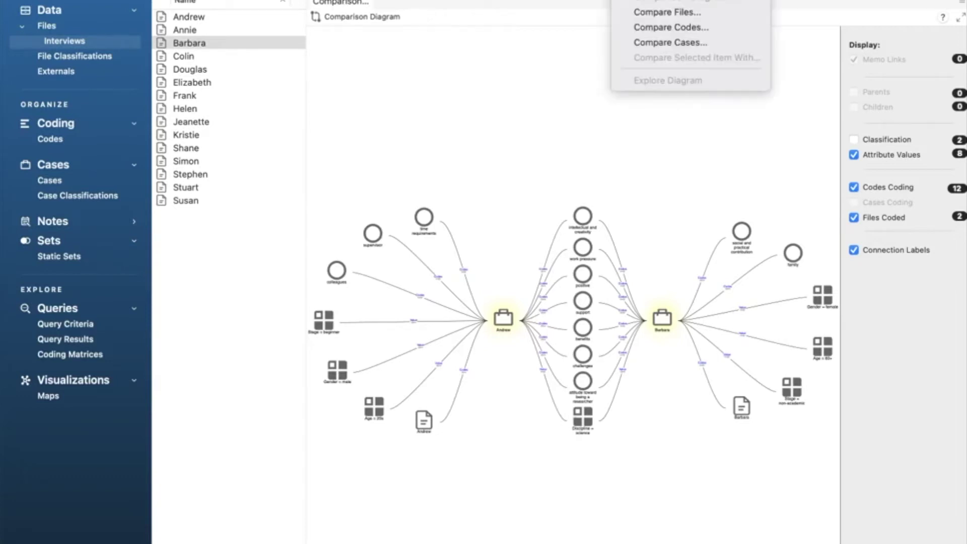
pyautogui.click(544, 57)
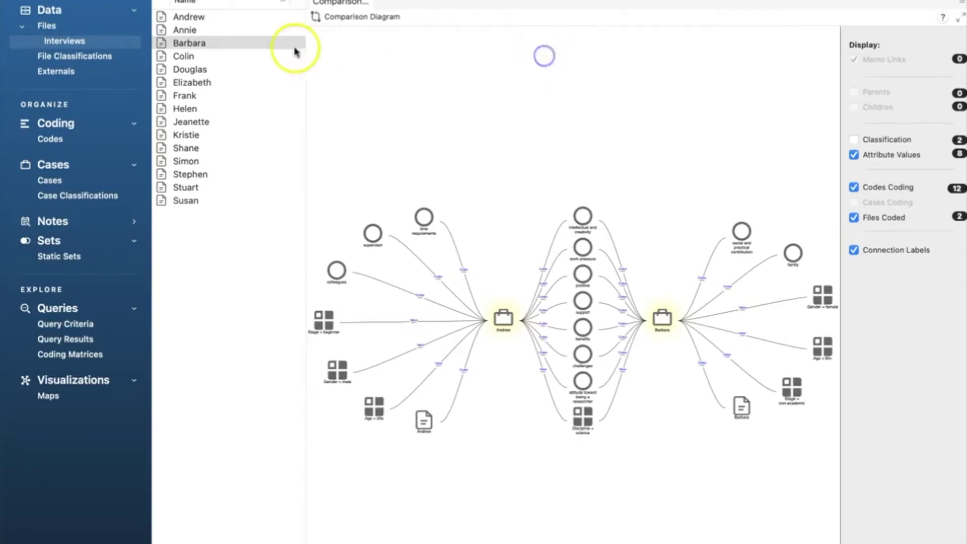
pyautogui.click(195, 17)
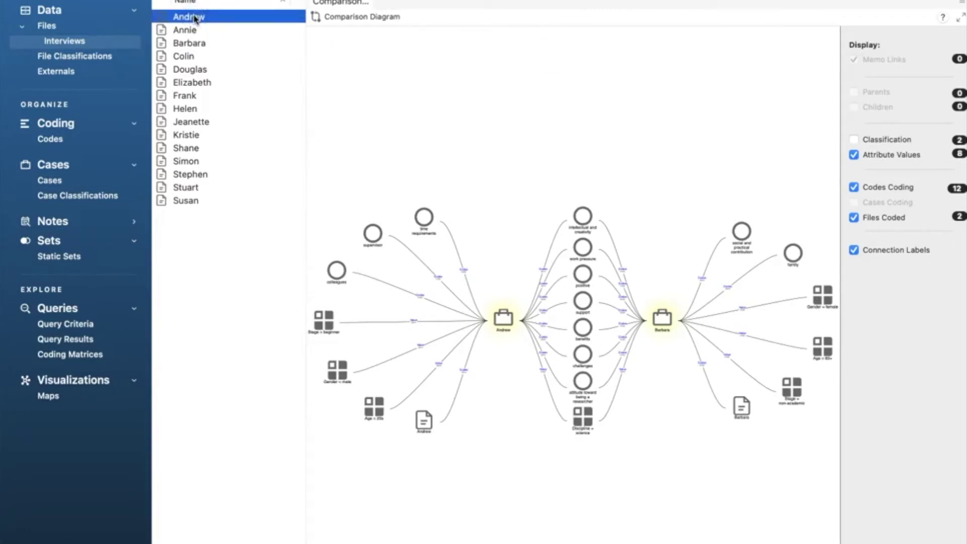
pyautogui.click(592, 2)
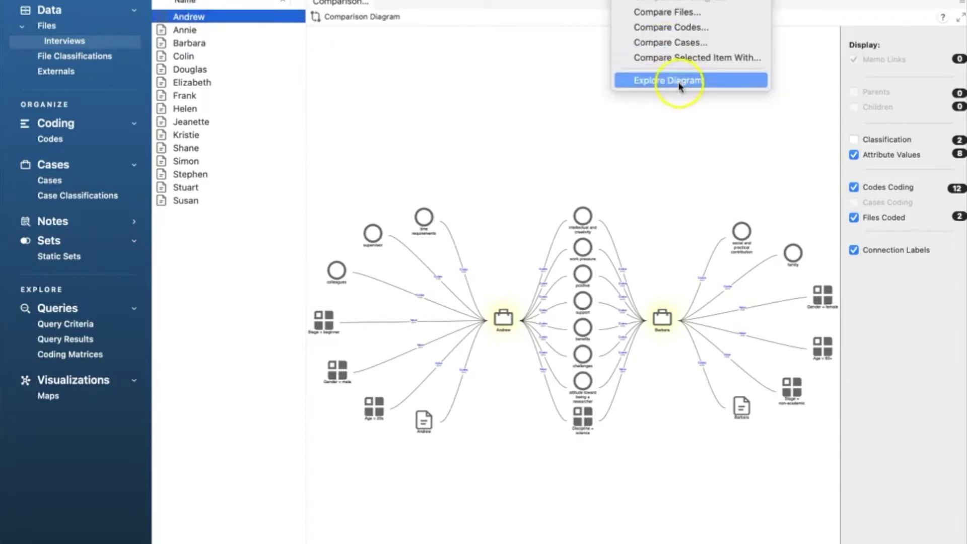
pyautogui.click(423, 60)
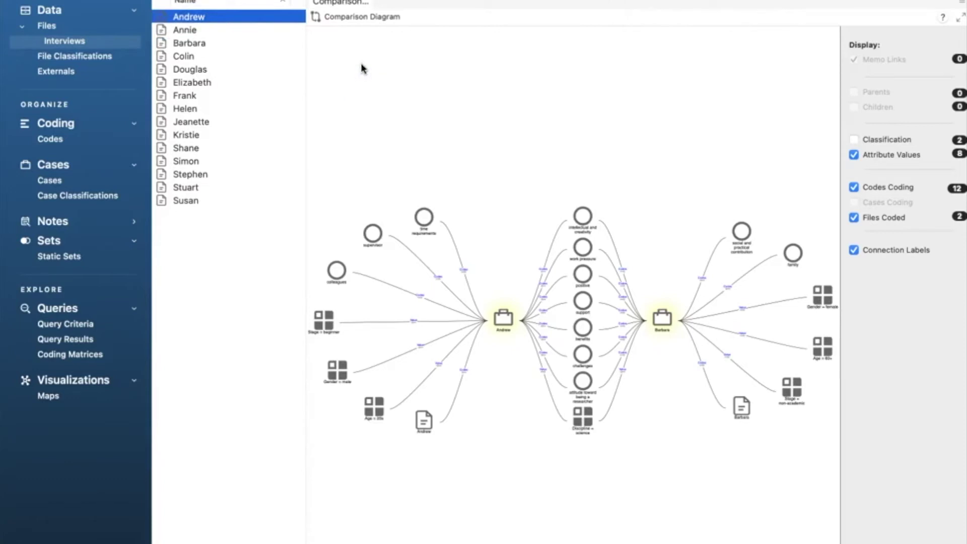
pyautogui.click(255, 45)
pyautogui.click(676, 3)
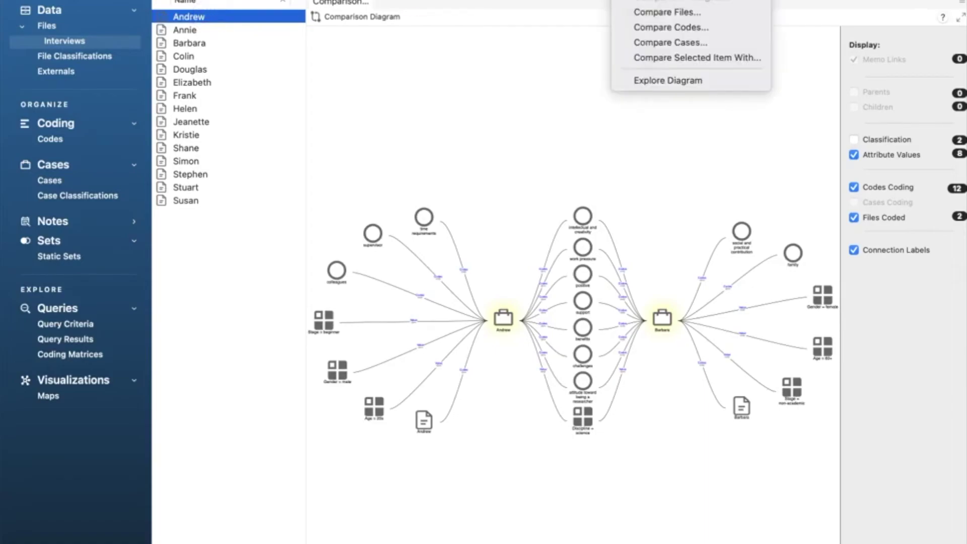
pyautogui.click(668, 81)
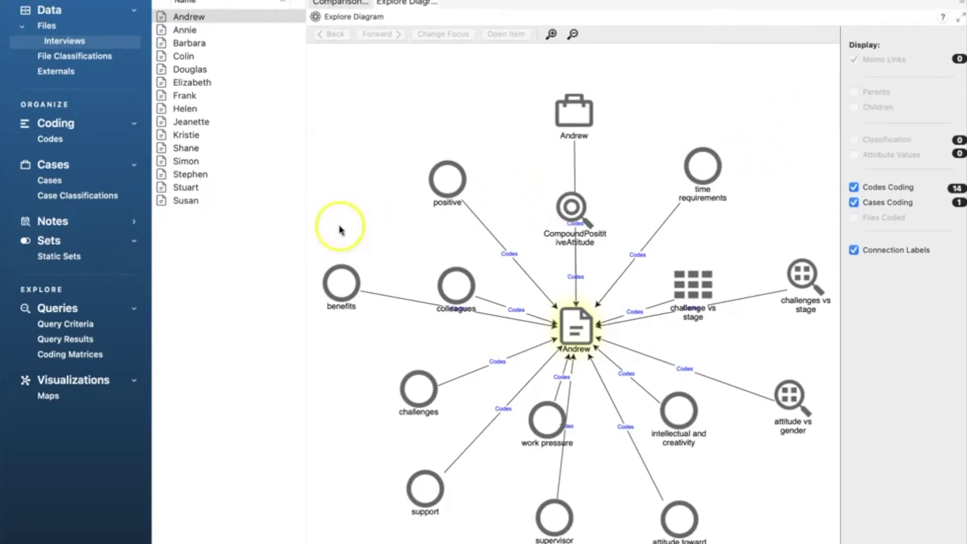
pyautogui.click(423, 389)
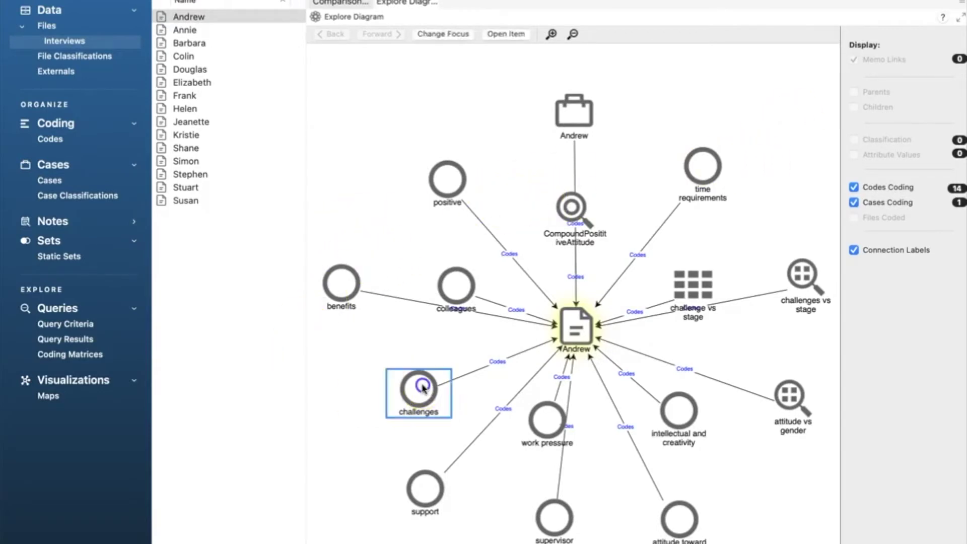
pyautogui.doubleClick(423, 389)
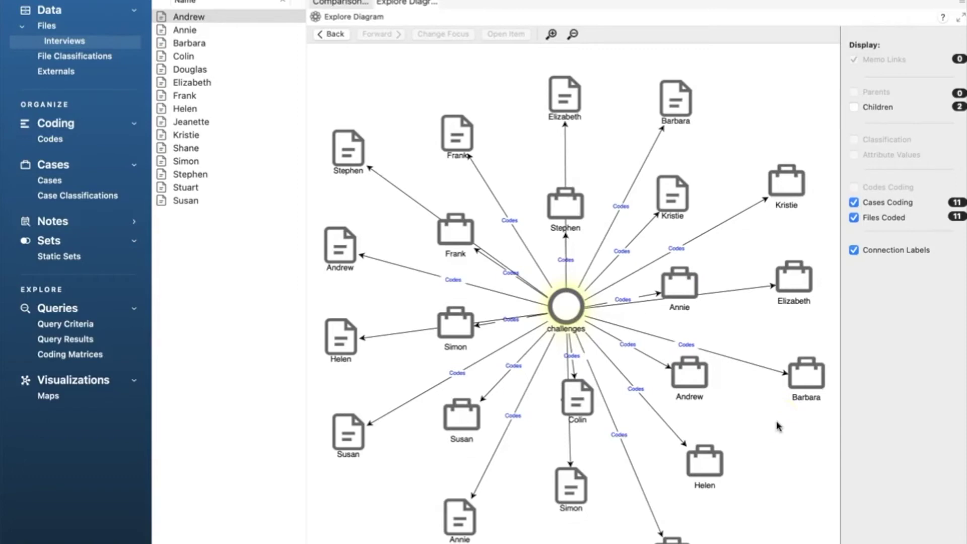
pyautogui.click(334, 34)
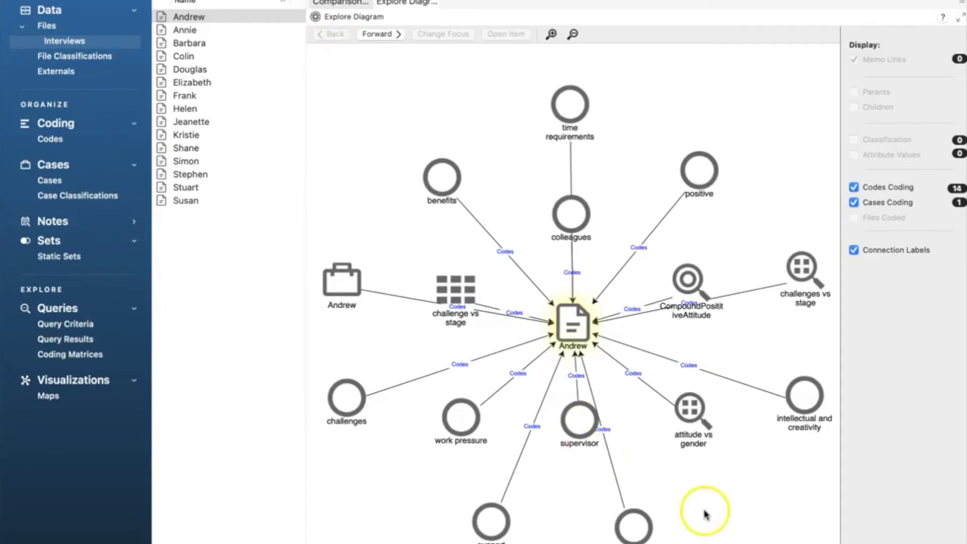
pyautogui.doubleClick(570, 111)
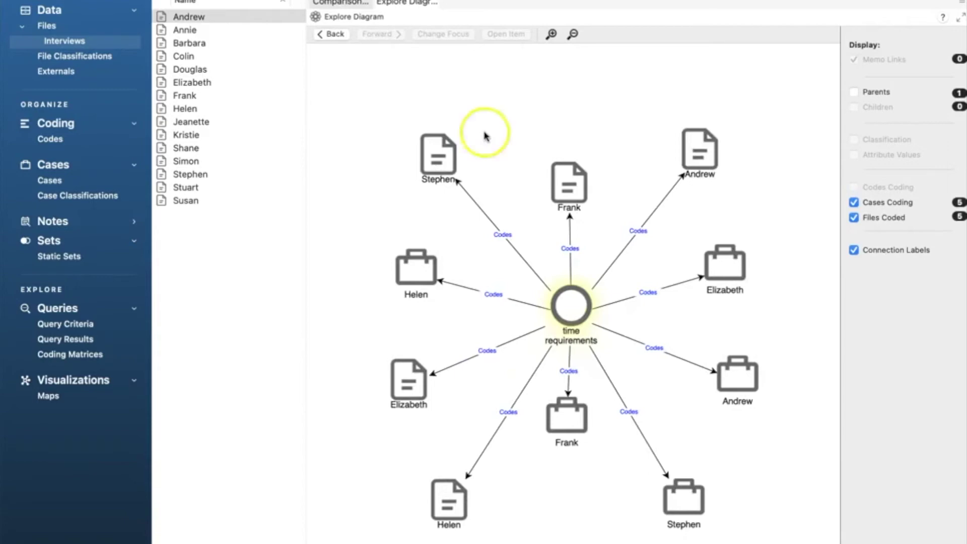
pyautogui.click(327, 35)
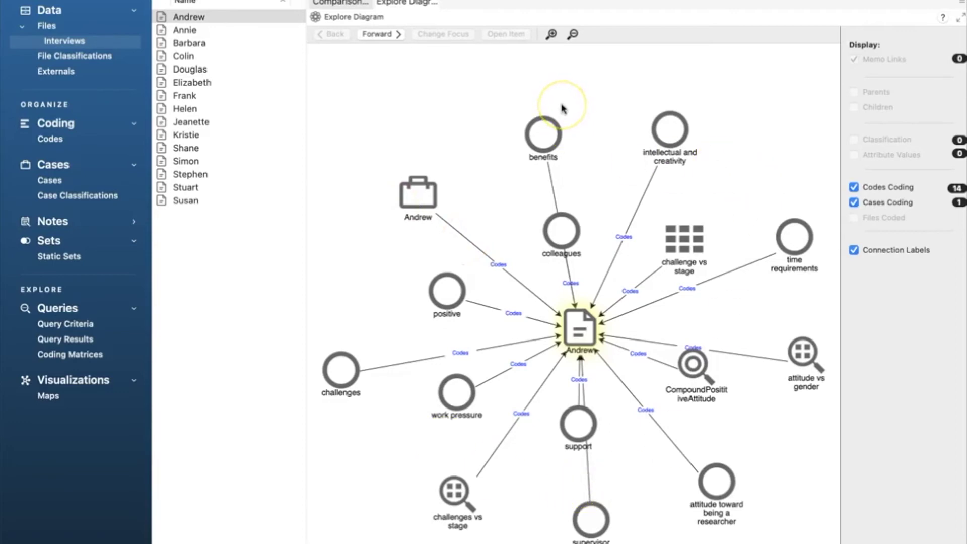
# Compare the codes 'negative' and 'time requirements' in a new comparison diagram.
pyautogui.click(624, 3)
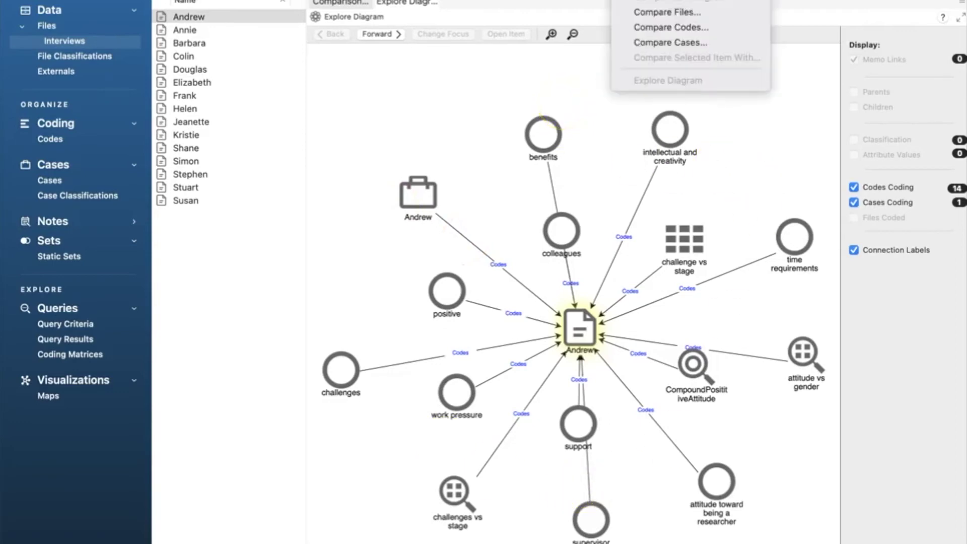
pyautogui.click(668, 28)
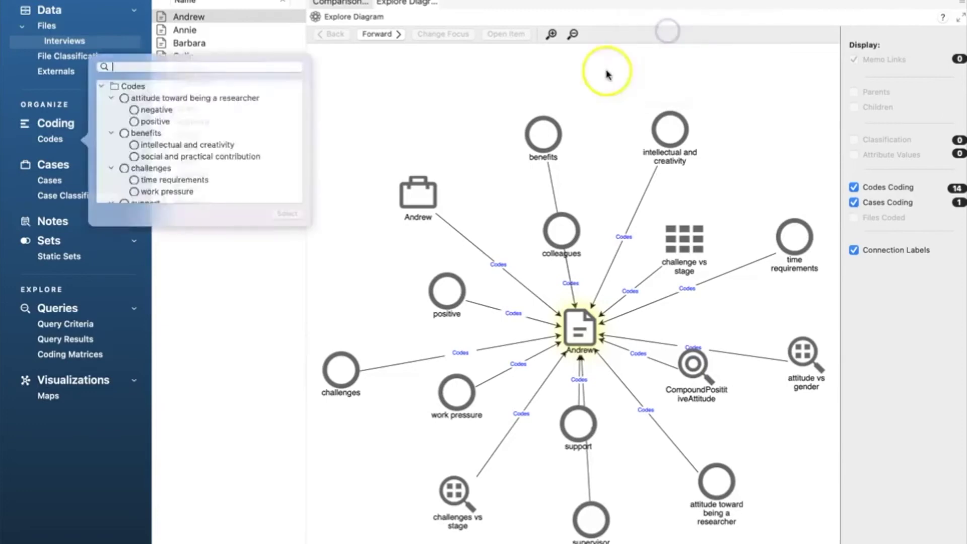
pyautogui.click(162, 107)
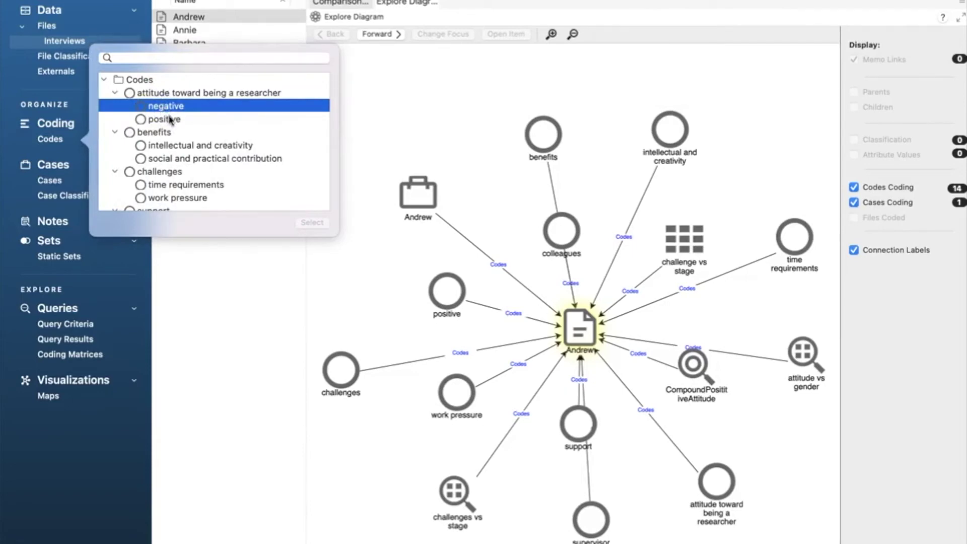
pyautogui.scroll(-2, 170, 121)
pyautogui.keyDown('super'); pyautogui.click(189, 165); pyautogui.keyUp('super')
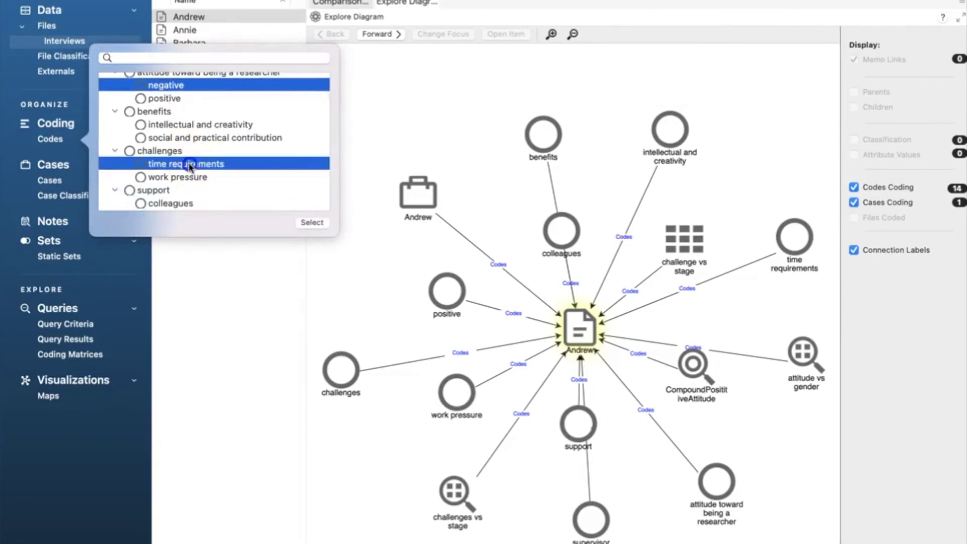
pyautogui.click(310, 221)
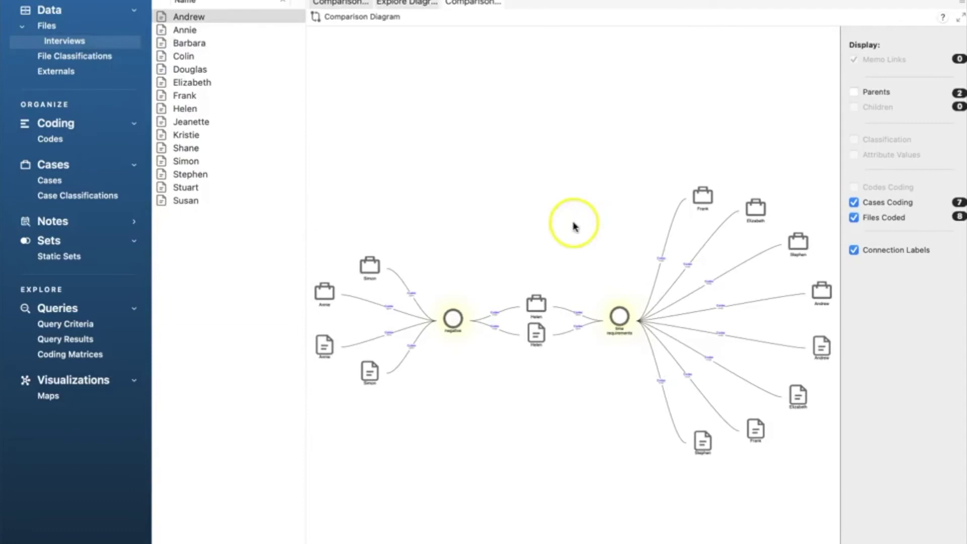
pyautogui.click(508, 282)
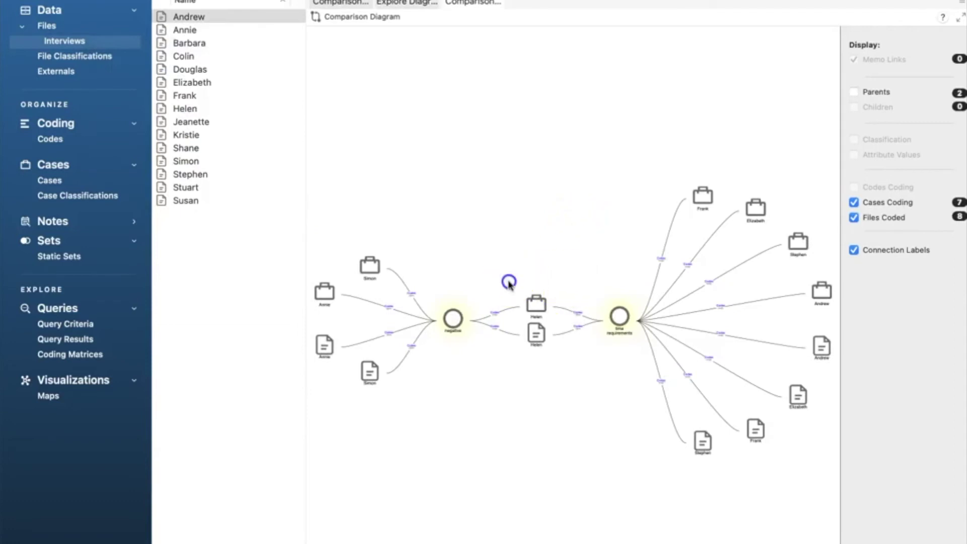
pyautogui.click(537, 335)
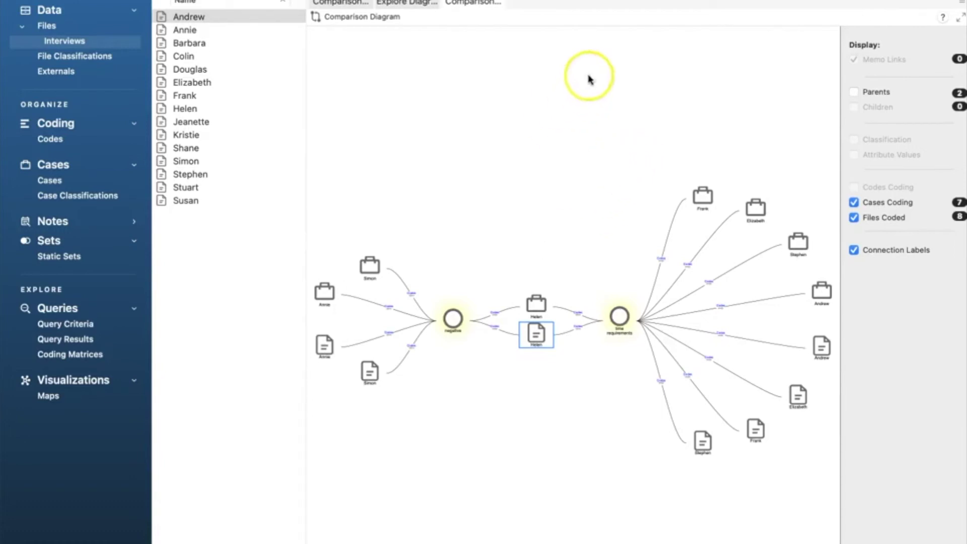
pyautogui.click(649, 2)
# Compare the codes 'negative' and 'work pressure' in a new comparison diagram.
pyautogui.click(652, 30)
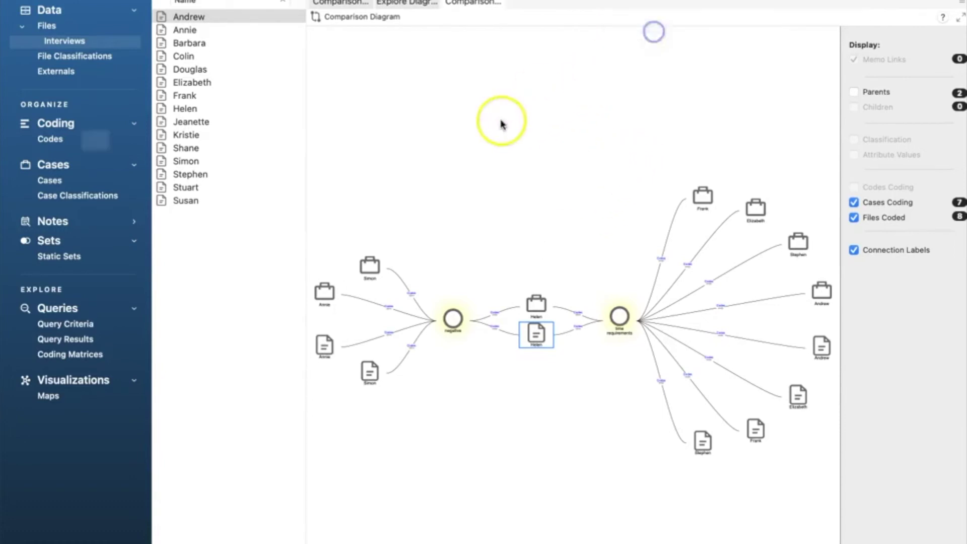
pyautogui.click(170, 86)
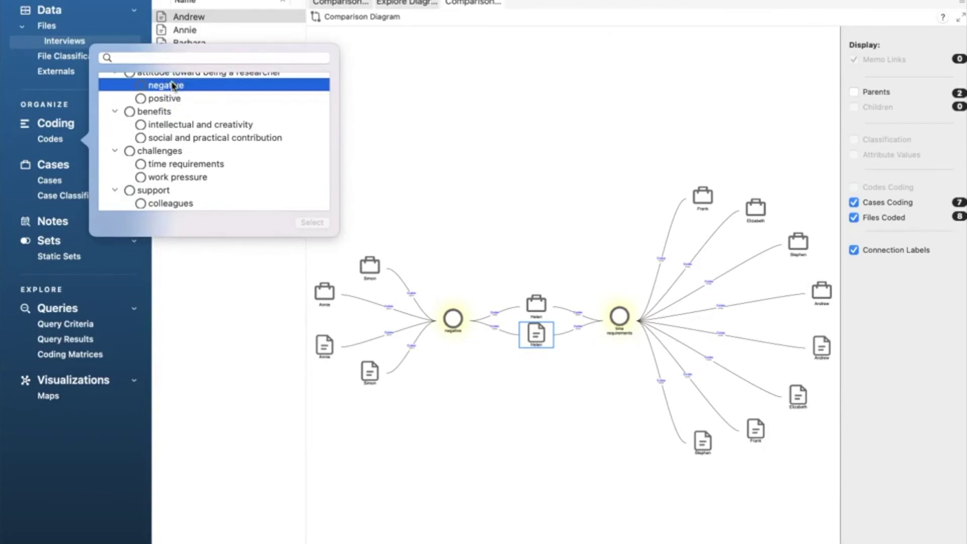
pyautogui.keyDown('super'); pyautogui.click(175, 177); pyautogui.keyUp('super')
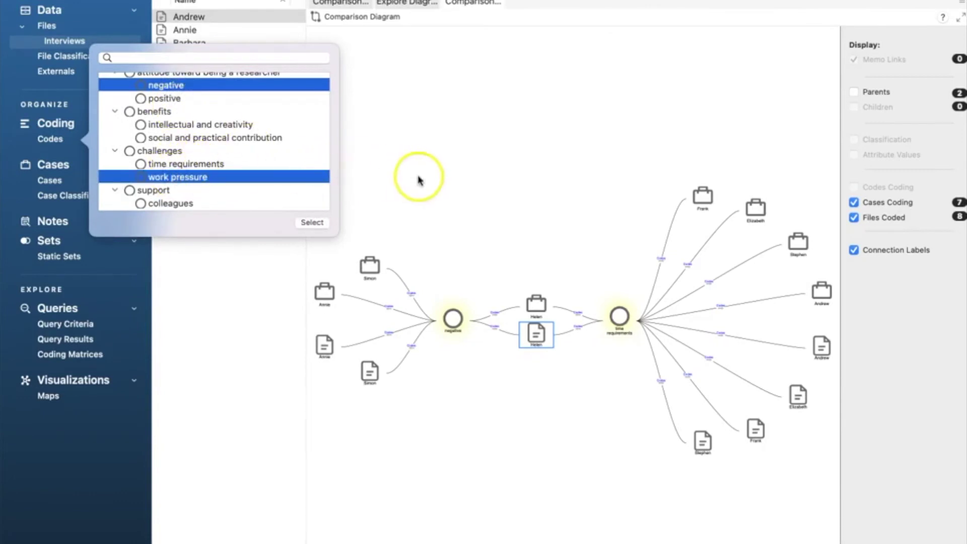
pyautogui.click(313, 223)
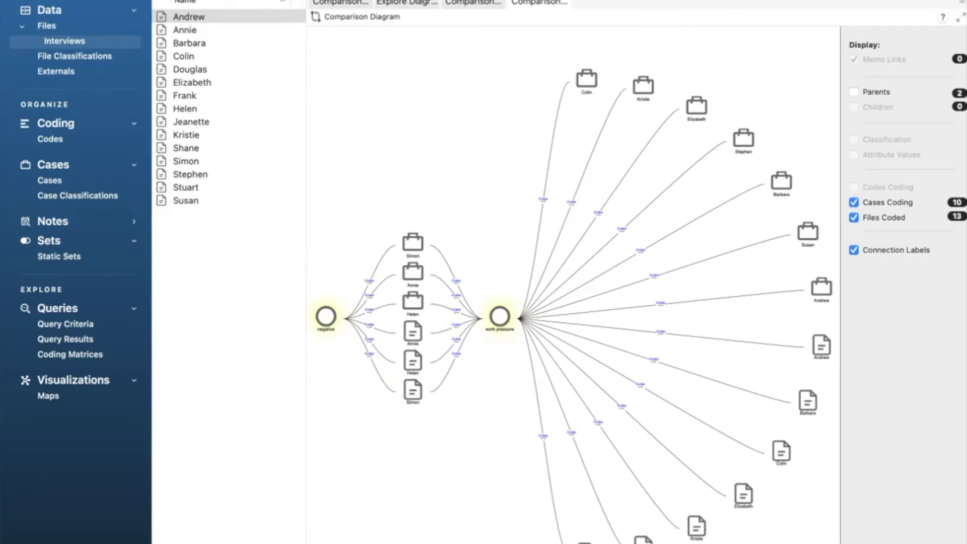
# Compare the codes 'positive' and 'colleagues' in a new comparison diagram.
pyautogui.click(680, 23)
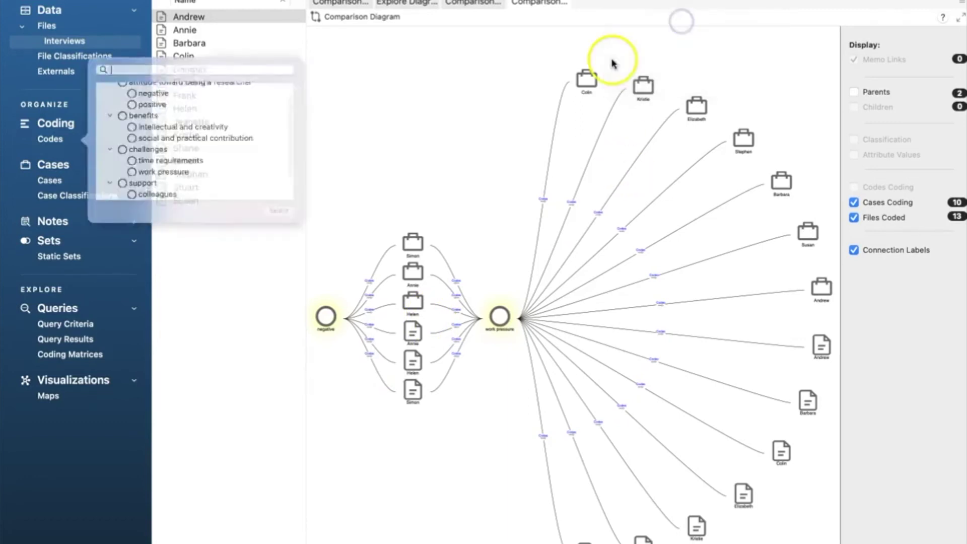
pyautogui.click(159, 100)
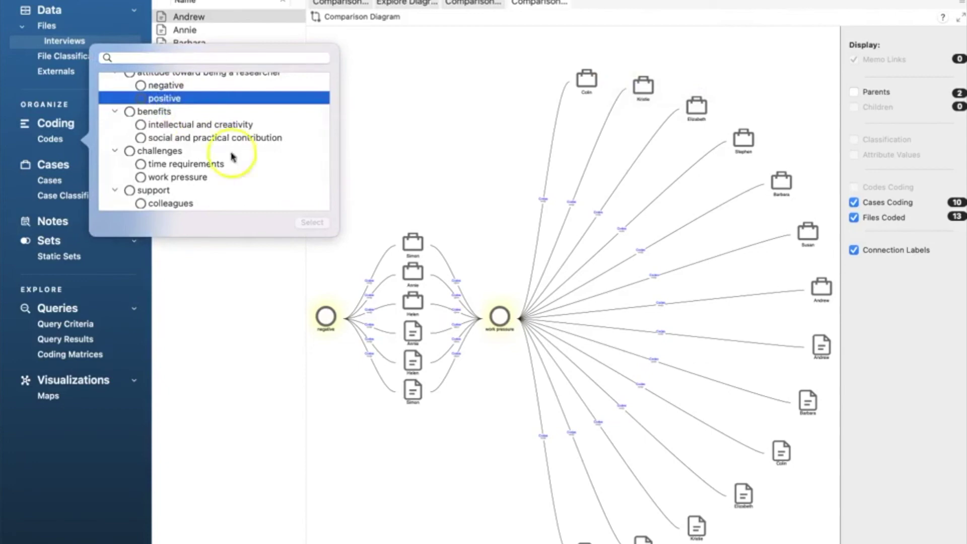
pyautogui.keyDown('super'); pyautogui.click(179, 206); pyautogui.keyUp('super')
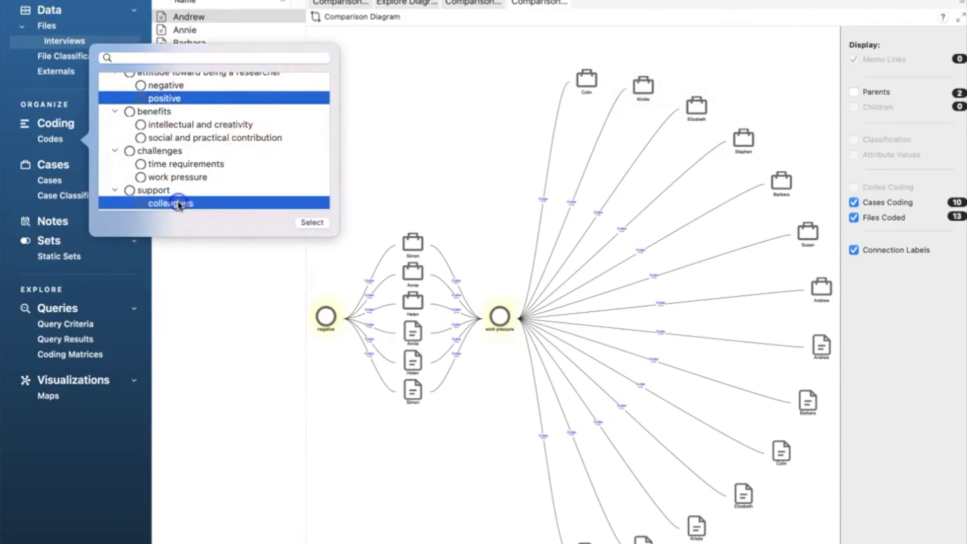
pyautogui.click(312, 222)
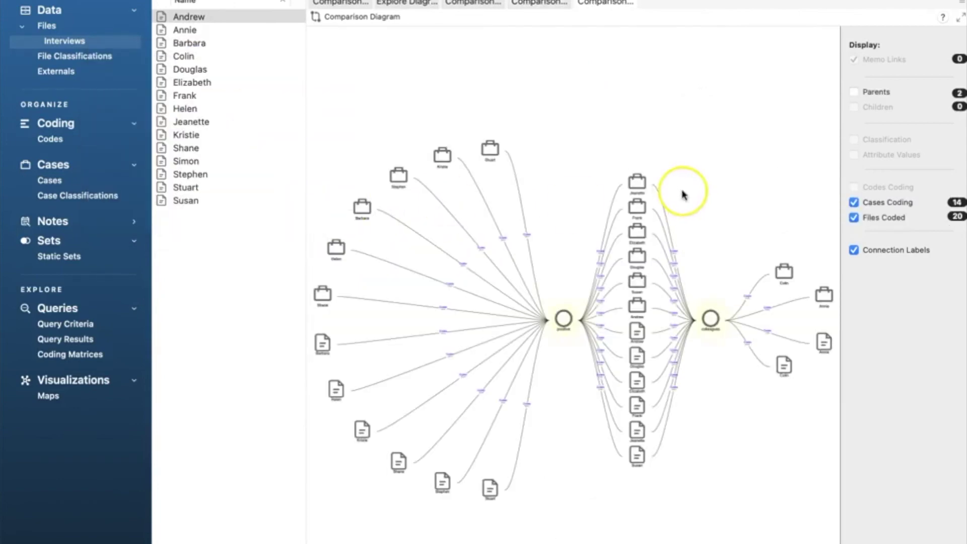